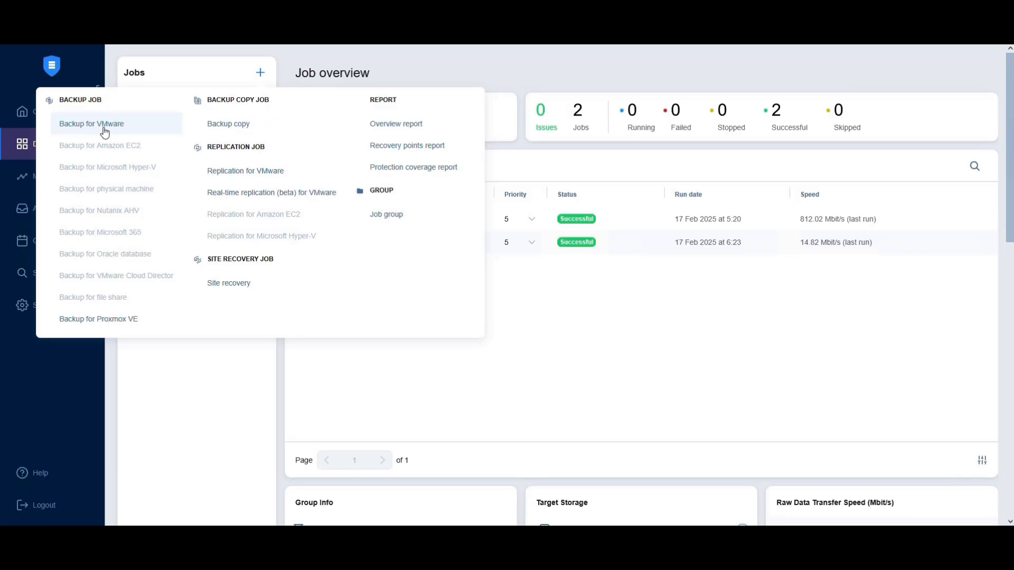
Start a VMware backup job with DB Server, SE_Trainer_DCMAILT1, SE_Trainer_Local and SE_Trainer_MSSQL11 on host 10.170.193.10 as its sources
left_click(104, 129)
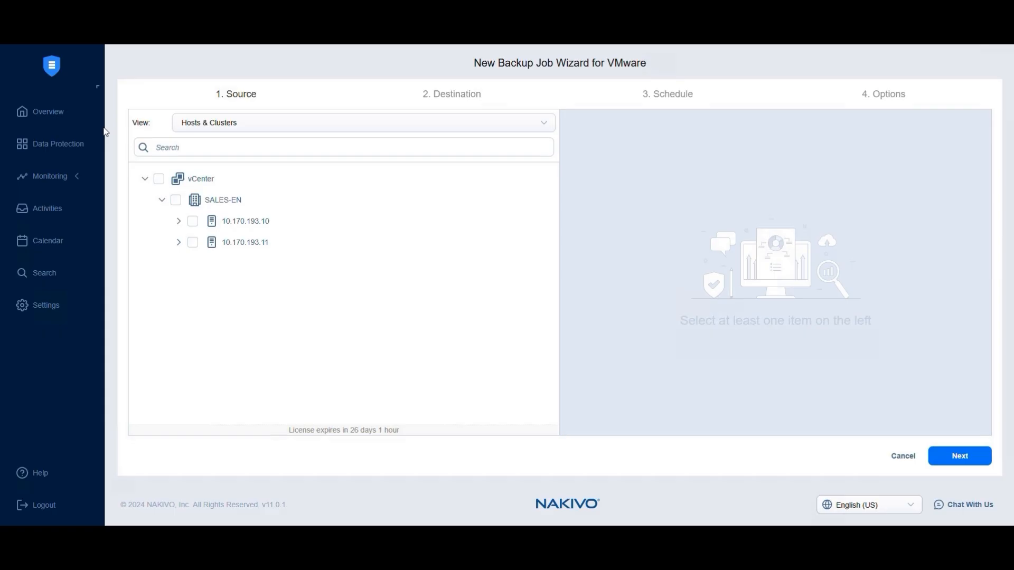
left_click(179, 221)
left_click(209, 243)
left_click(209, 263)
left_click(209, 285)
left_click(245, 311)
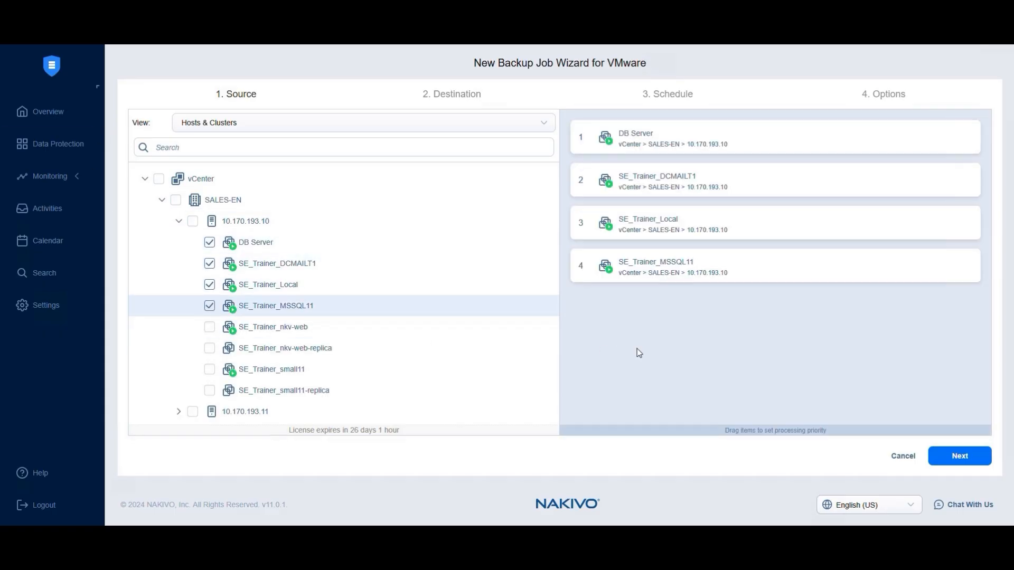
left_click(953, 455)
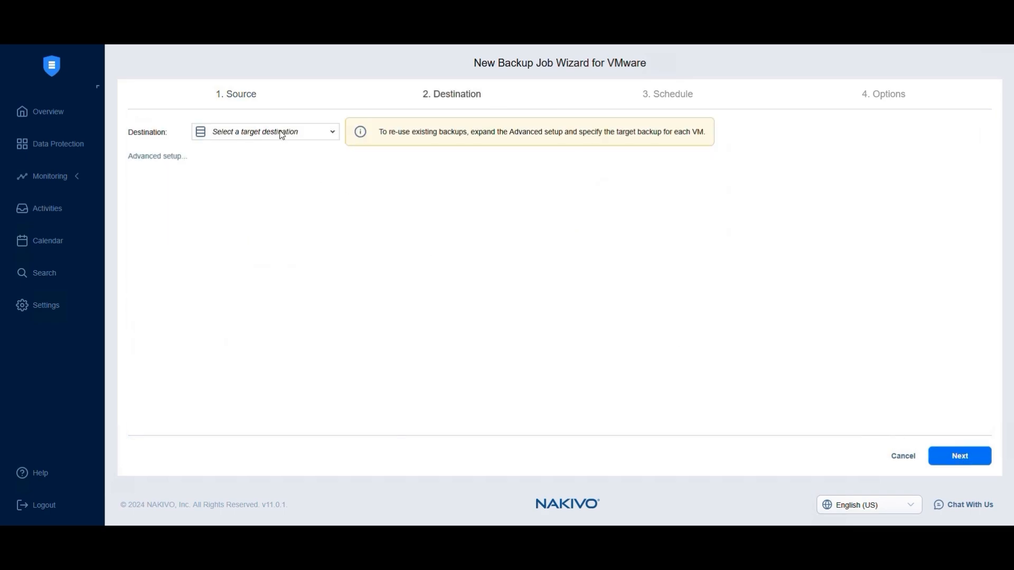
Set the job's destination to Forever incremental, expand the advanced setup for all four VMs, and continue to the schedule
left_click(280, 132)
left_click(240, 192)
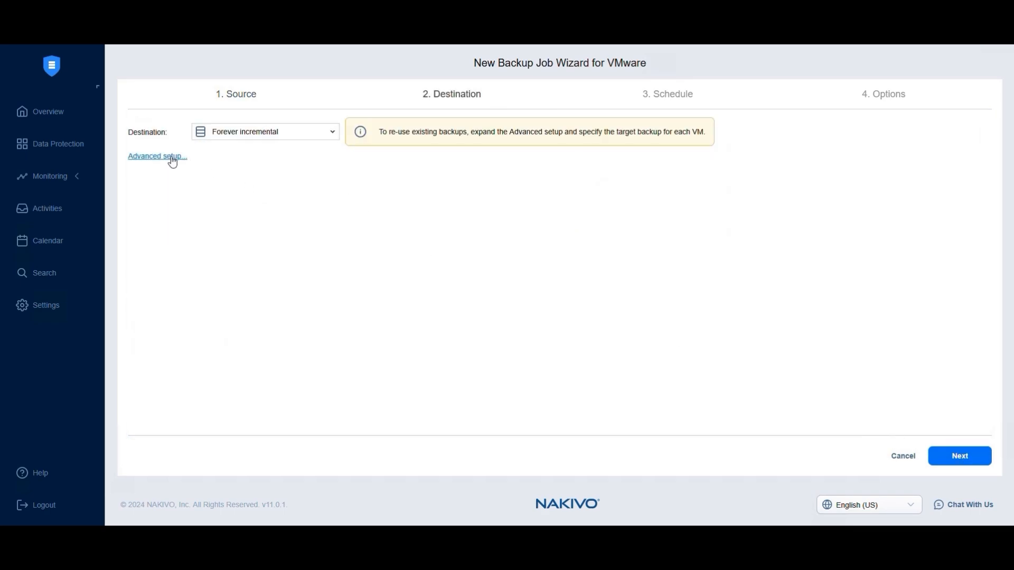
left_click(168, 158)
left_click(199, 242)
left_click(199, 217)
left_click(194, 192)
left_click(192, 169)
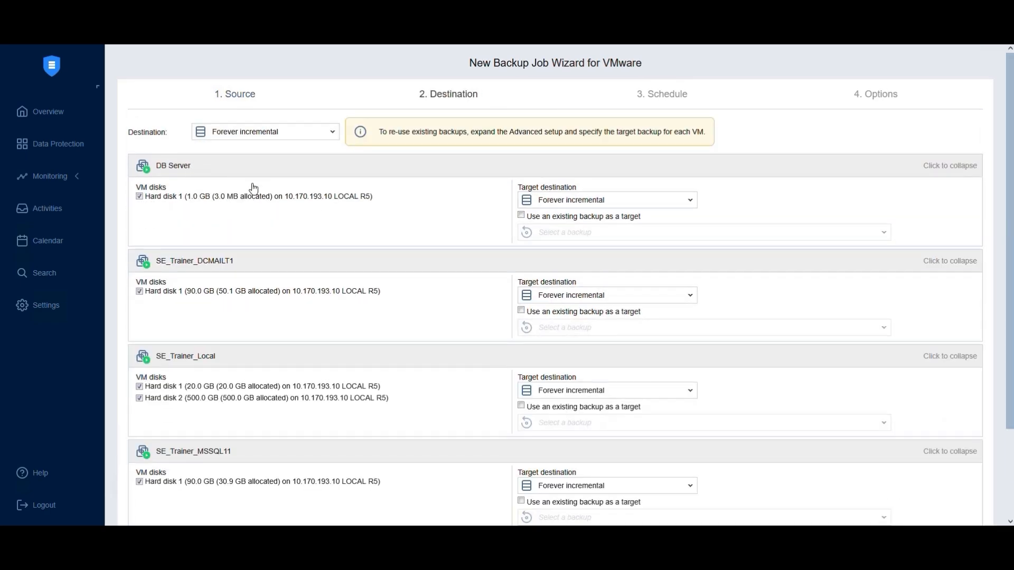
scroll(447, 226, "down", 3)
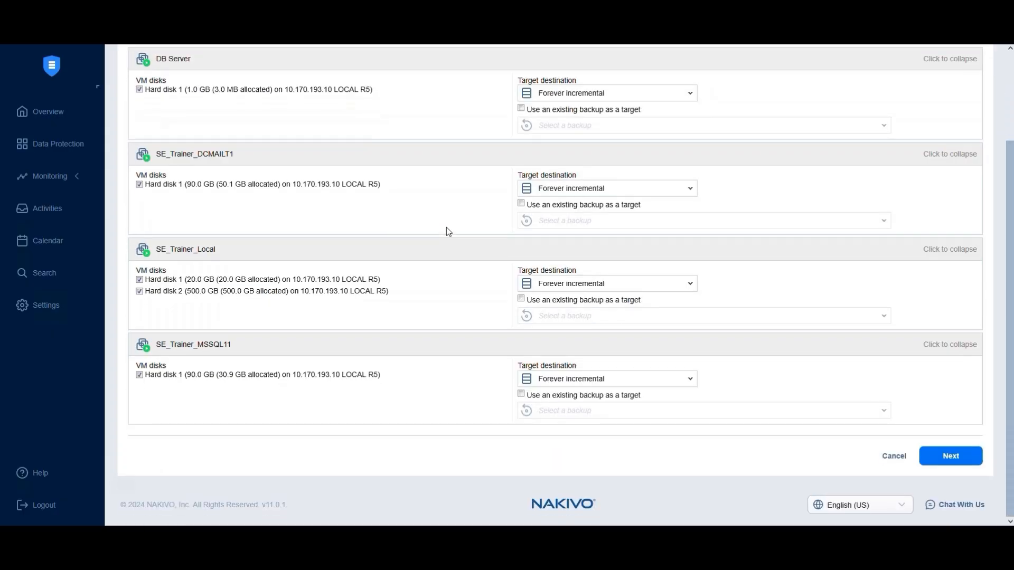
left_click(952, 457)
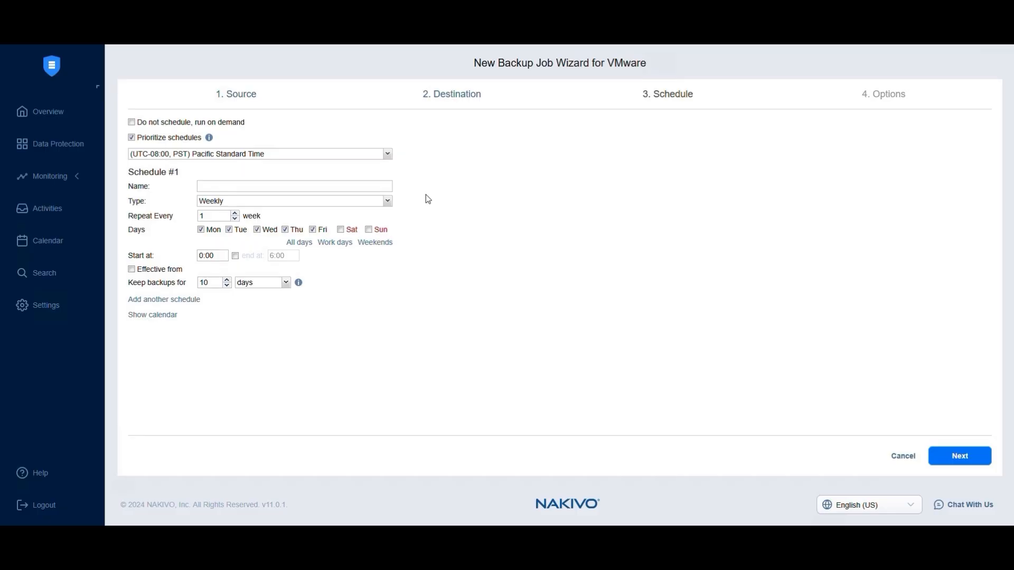
Add Saturday to Schedule #1, start it at 18:00, and keep its backups for 7 days
left_click(340, 229)
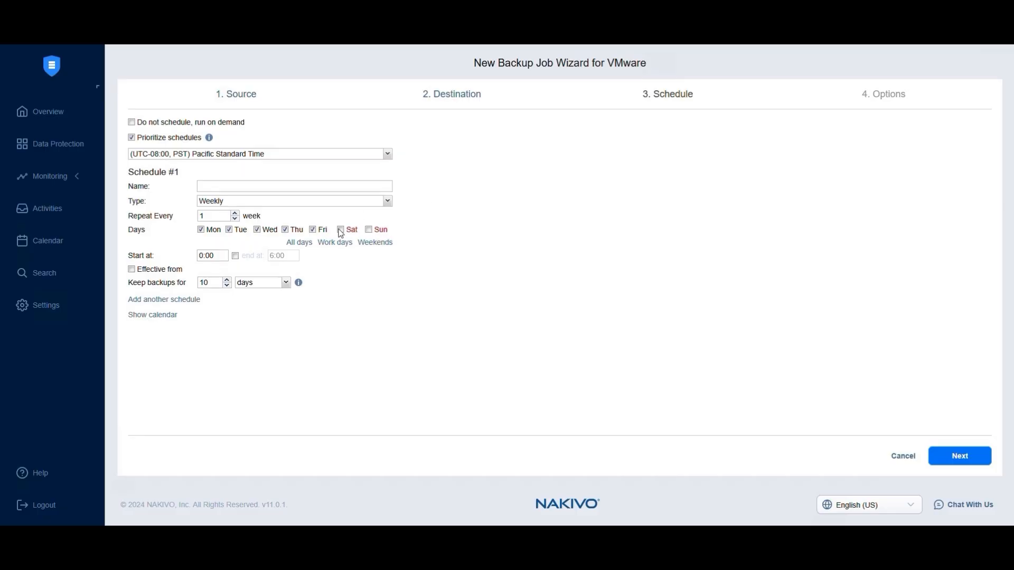
double_click(199, 259)
type("1800")
left_click(227, 286)
left_click(227, 285)
left_click(227, 286)
Add a second weekly schedule that runs only on Sunday at 23:00, with retention counted in weeks
left_click(192, 299)
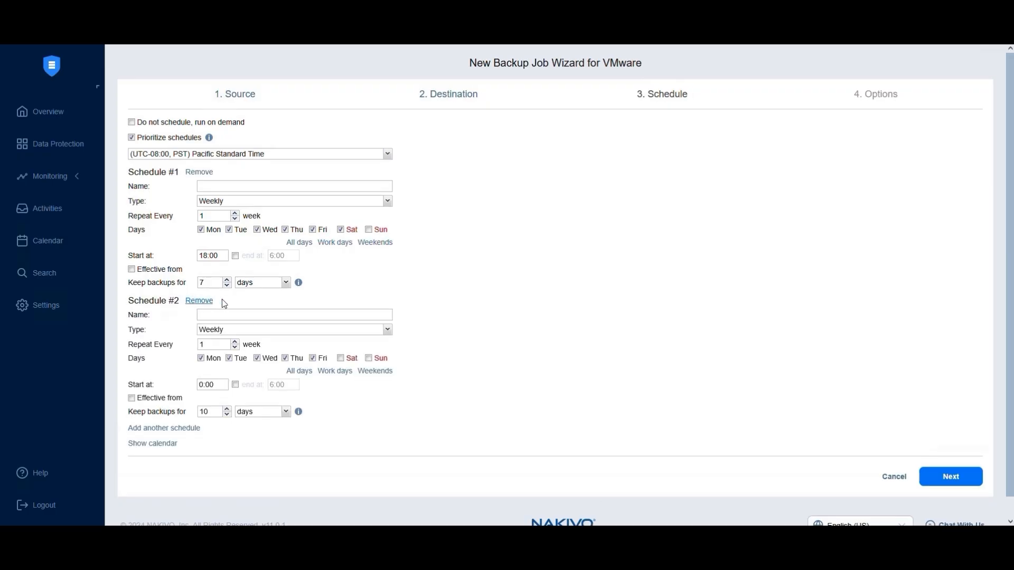
left_click(375, 371)
left_click(342, 359)
double_click(204, 384)
type("23")
left_click(246, 412)
left_click(251, 443)
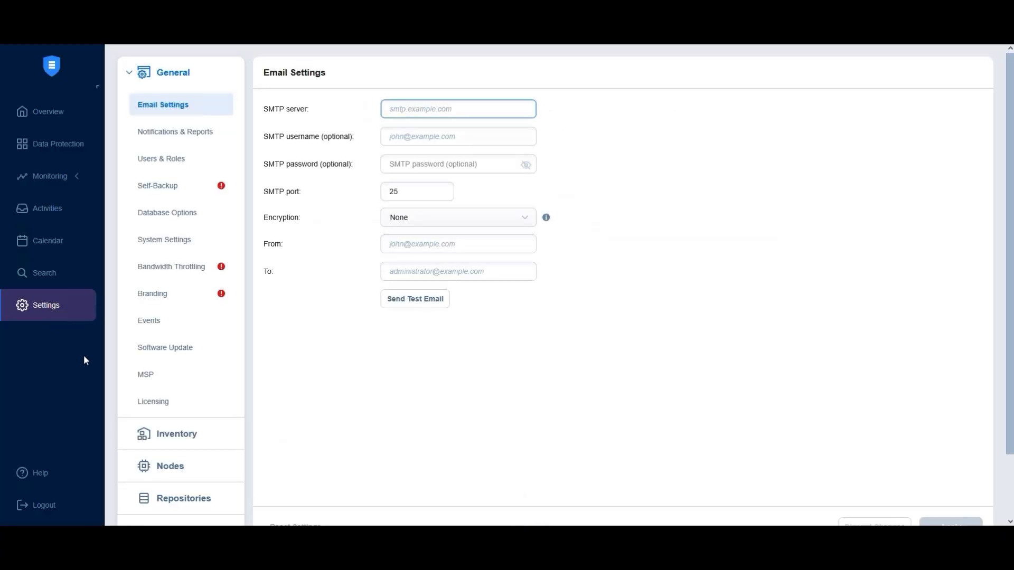
Open the Reclaim unused space dialog for the Forever incremental repository, review it, and close it without starting
left_click(187, 499)
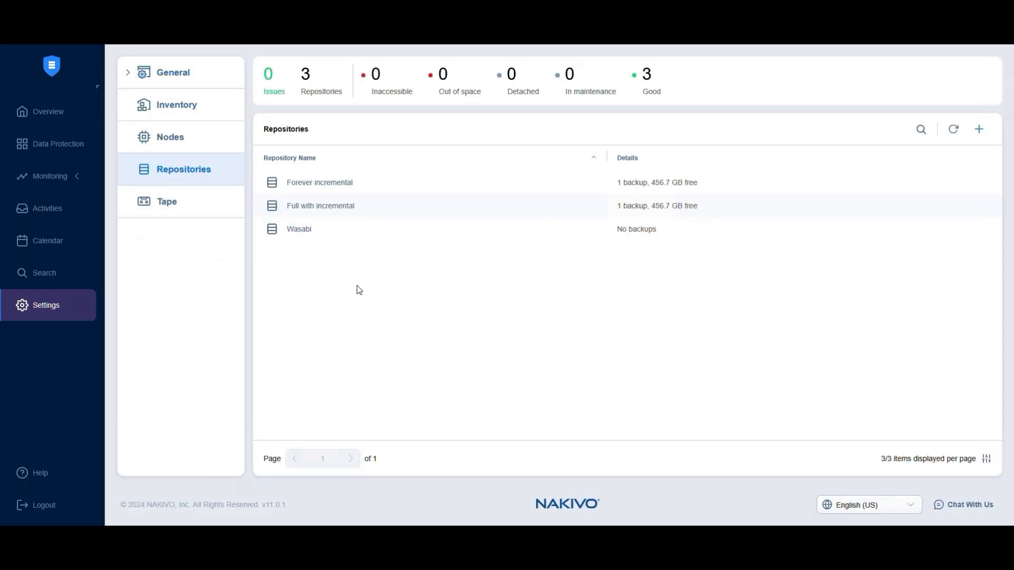
left_click(982, 182)
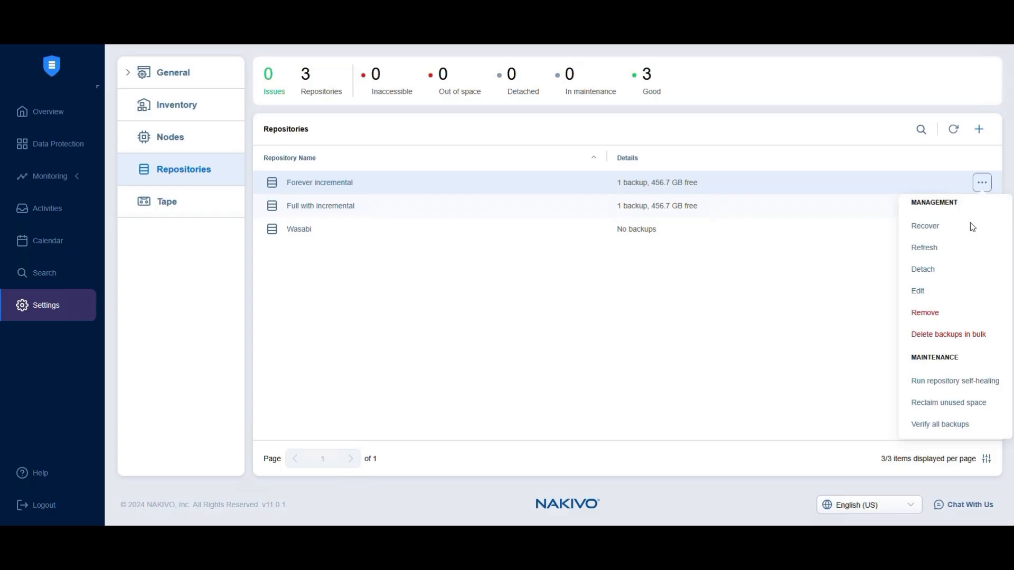
left_click(950, 402)
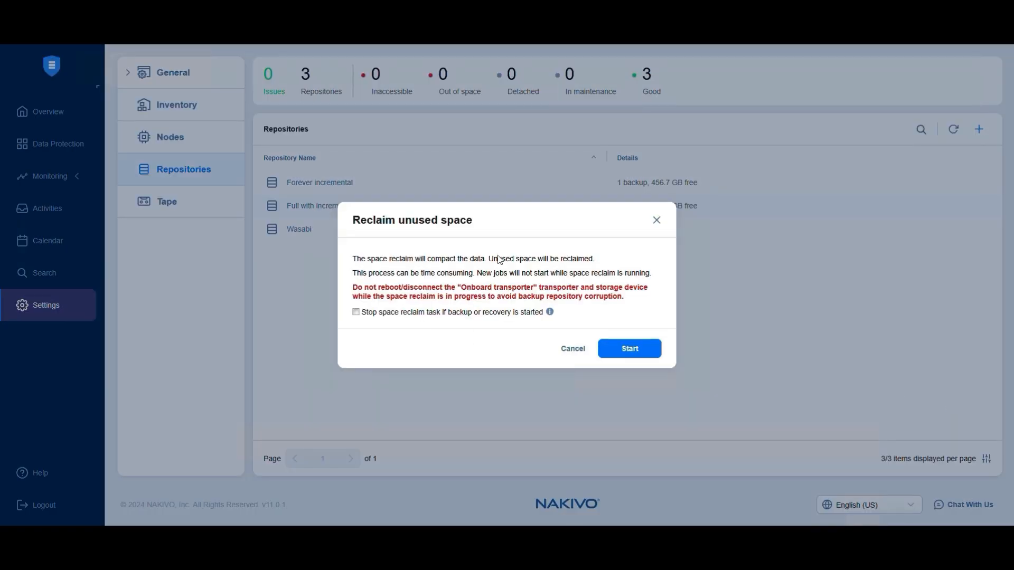
left_click(573, 350)
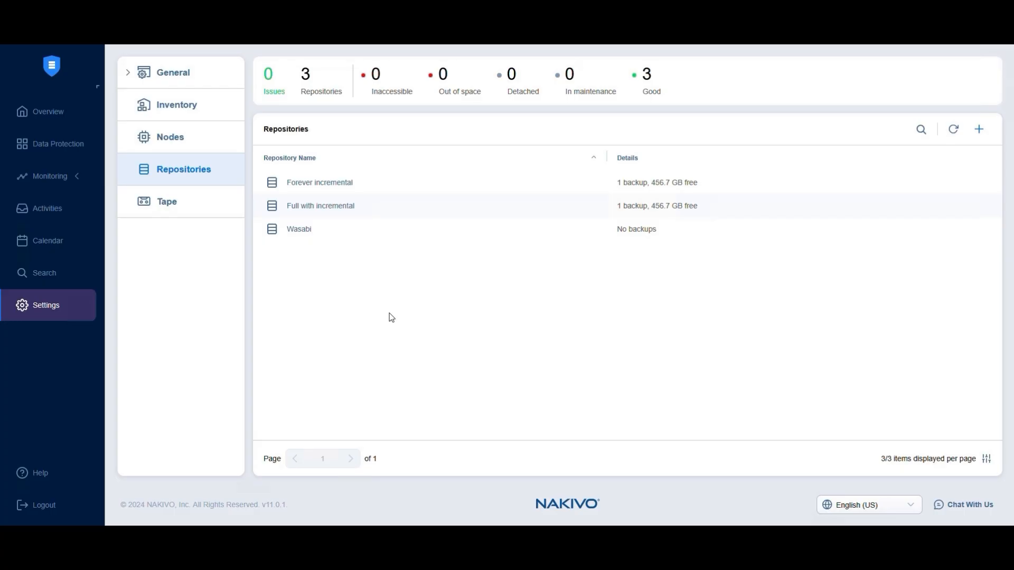
Create another VMware backup job covering DB Server, SE_Trainer_DCMAILT1, SE_Trainer_Local and SE_Trainer_MSSQL11, and proceed to the destination
left_click(31, 149)
left_click(260, 73)
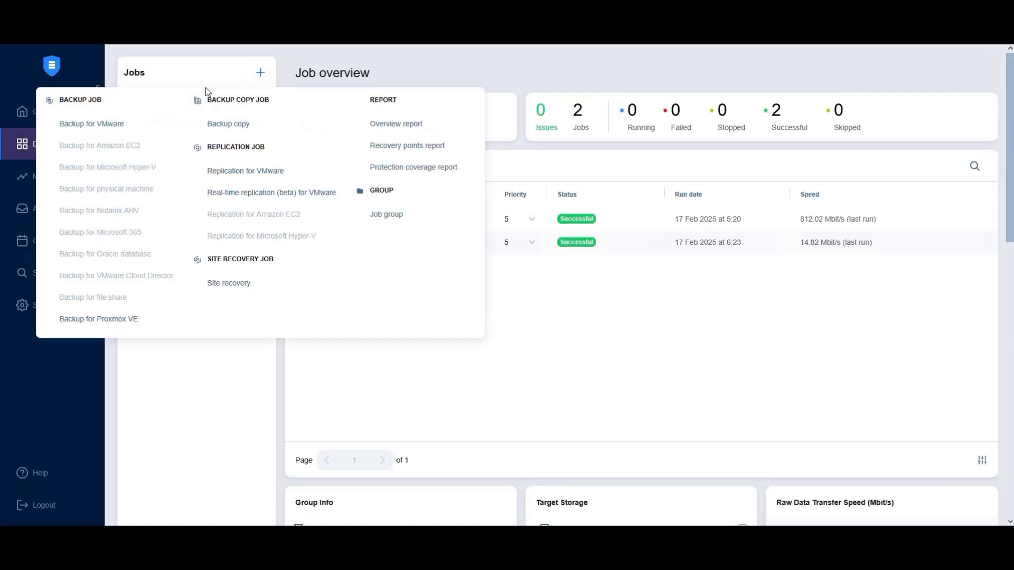
left_click(90, 126)
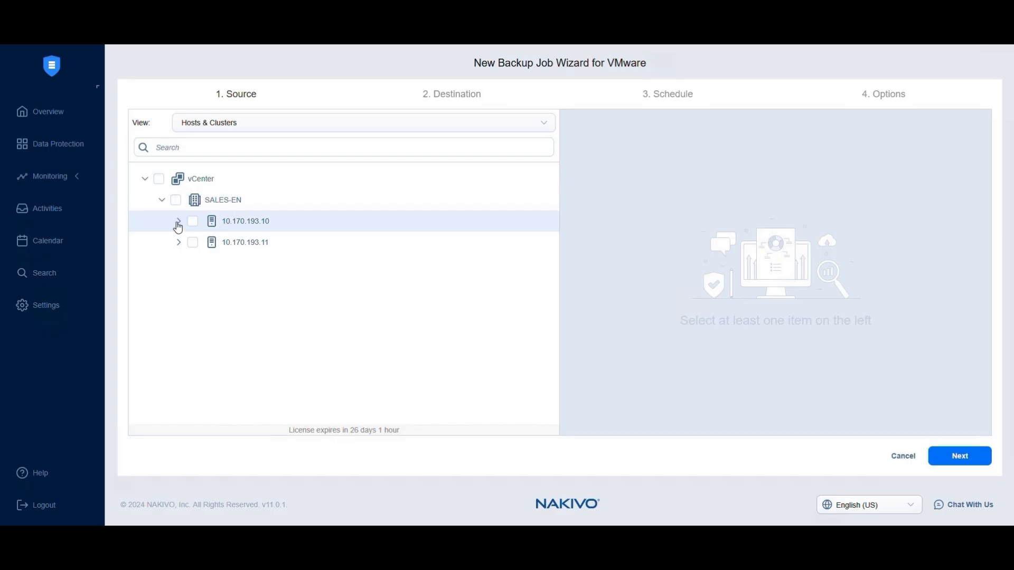
left_click(178, 221)
left_click(209, 243)
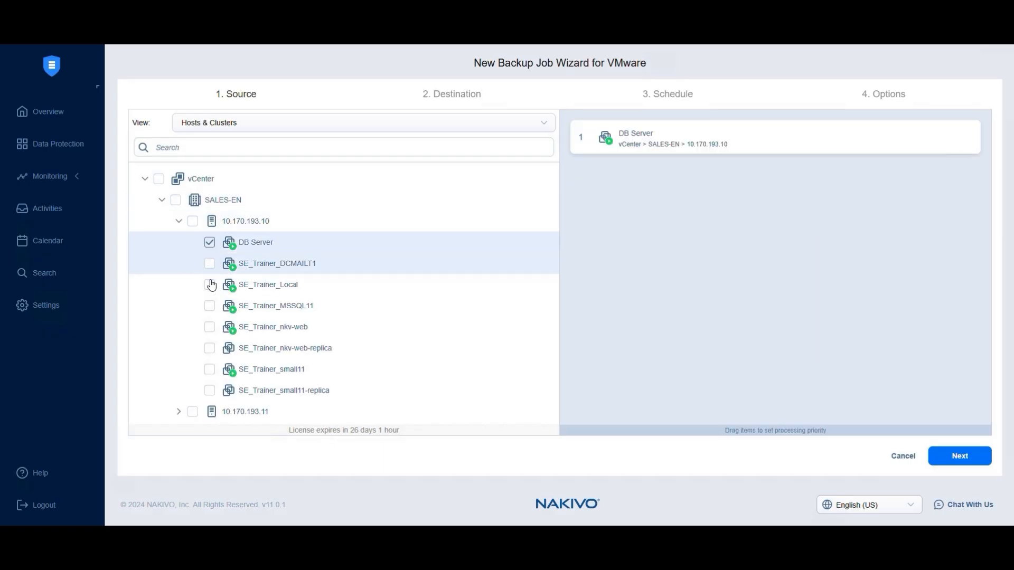
left_click(211, 285)
left_click(328, 307)
left_click(960, 455)
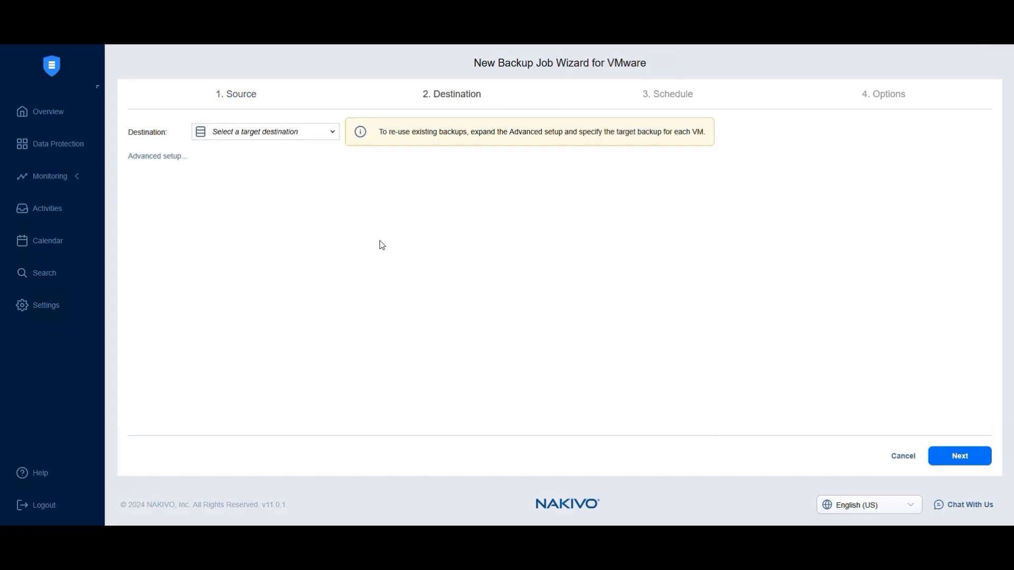
Set the backup destination to the Full with incremental repository and show the advanced per-VM setup
left_click(249, 139)
left_click(244, 224)
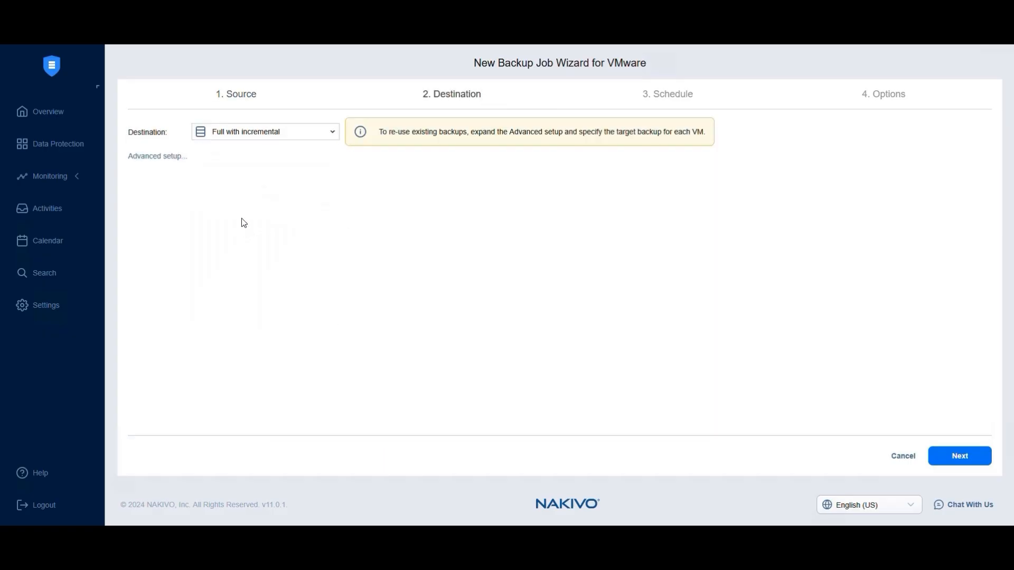
left_click(165, 158)
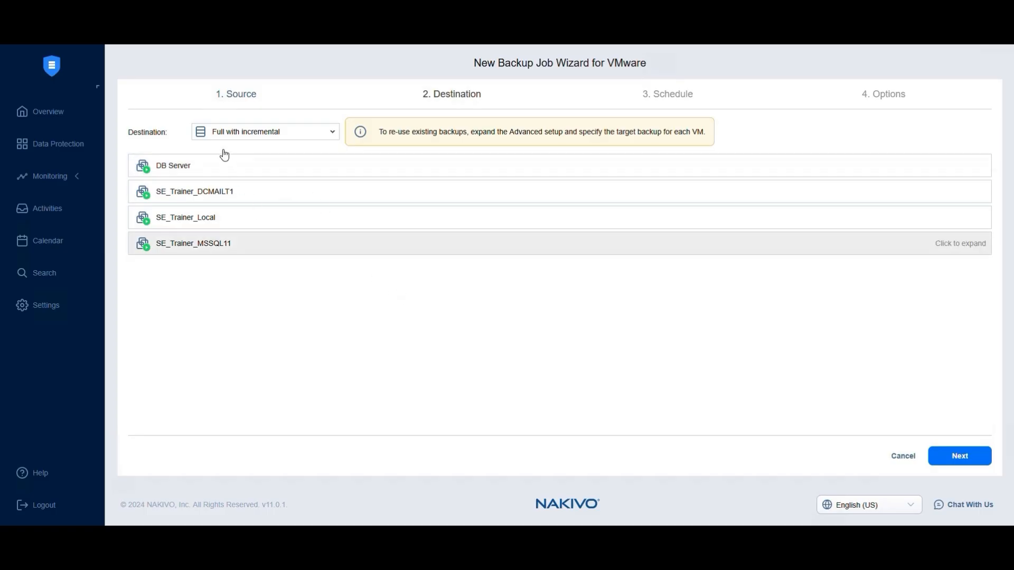
Switch the backup destination to the Wasabi repository and continue to the schedule settings
left_click(218, 137)
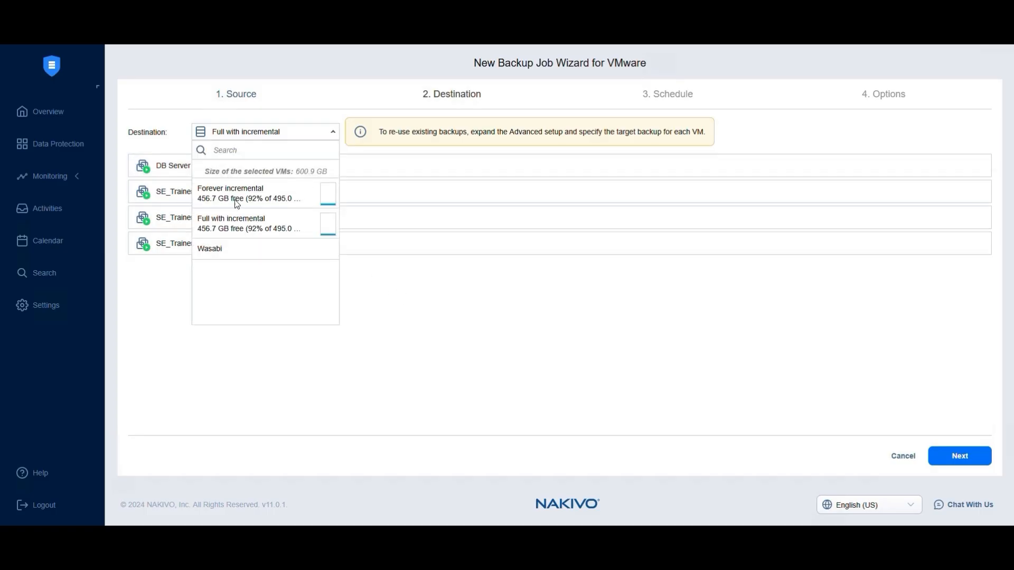
left_click(239, 248)
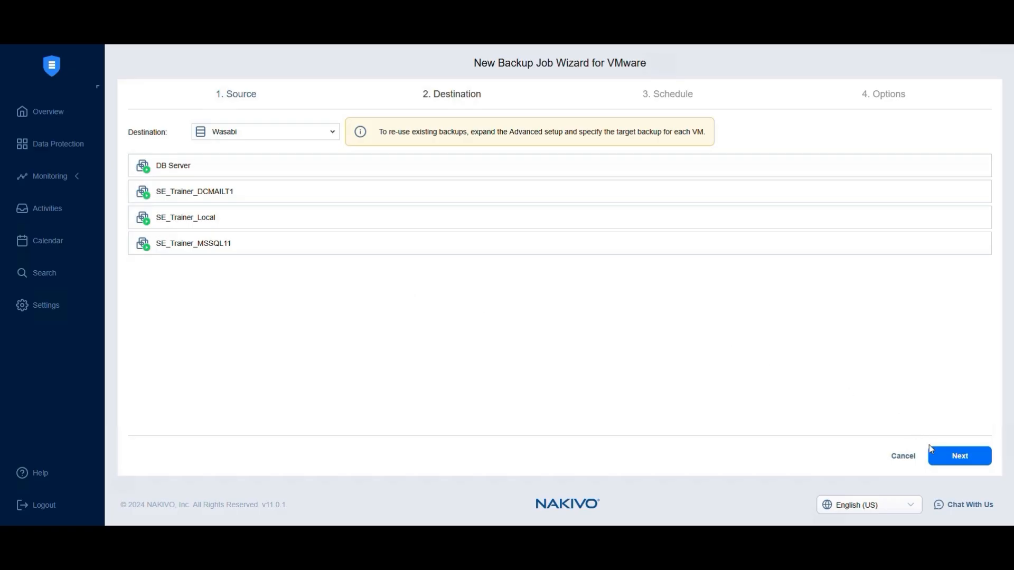
left_click(941, 460)
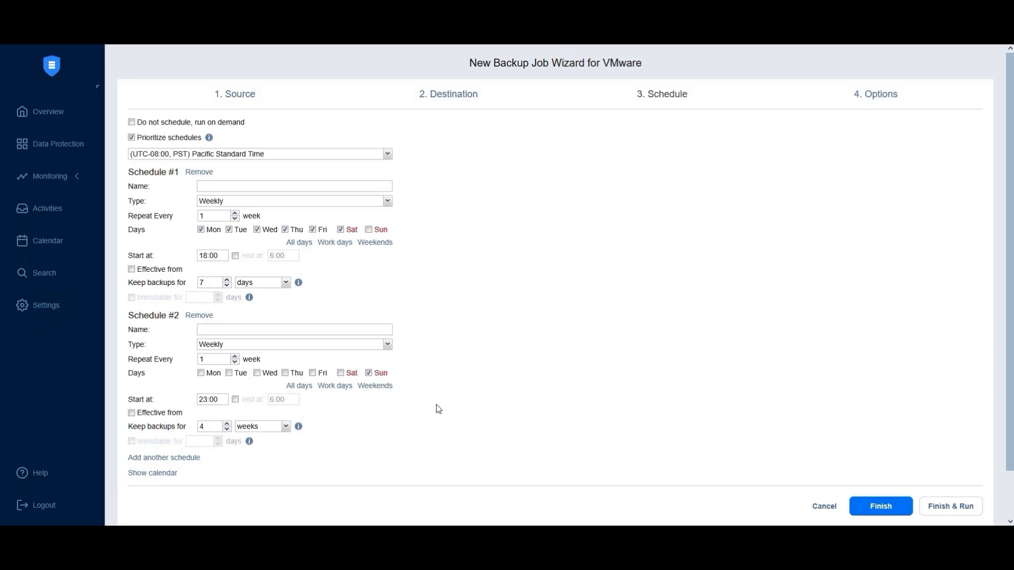
Add a third schedule that runs monthly on the last Sunday and keeps its backups for 3 months
left_click(191, 458)
scroll(193, 459, "down", 4)
left_click(211, 294)
left_click(222, 321)
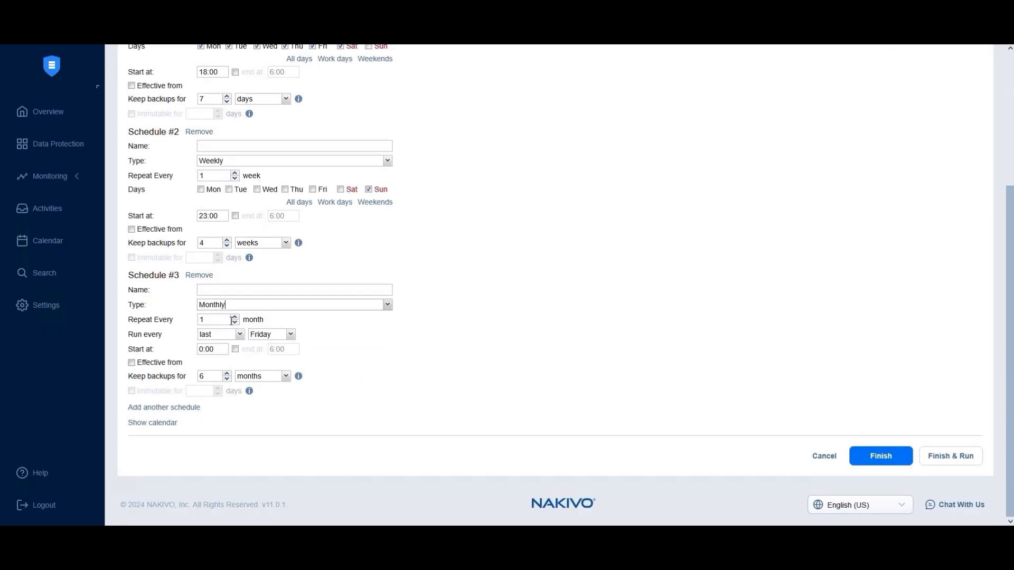
left_click(272, 335)
left_click(273, 416)
left_click(227, 379)
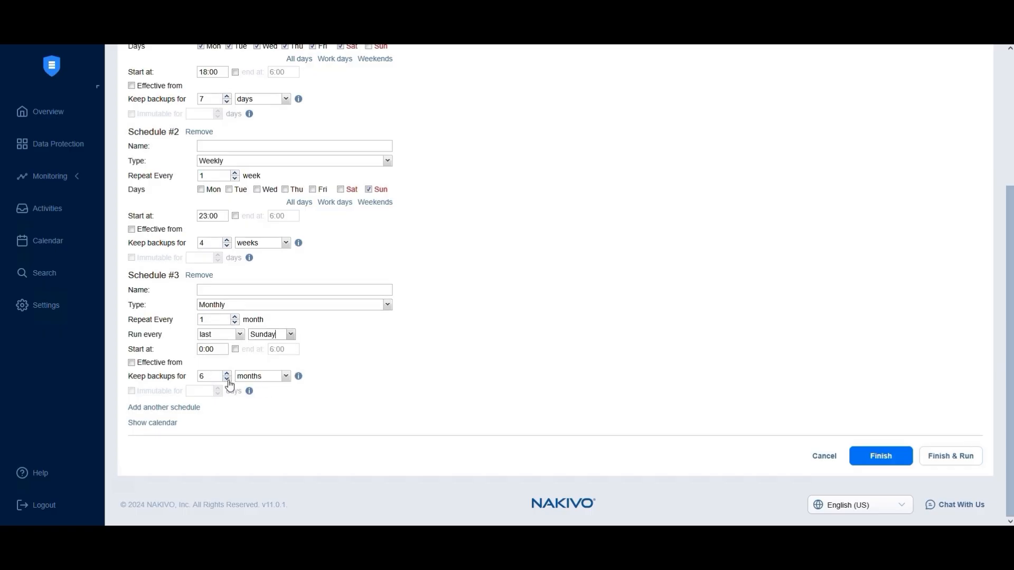
left_click(227, 379)
left_click(227, 379)
Add a fourth schedule that runs yearly on the last Sunday of December
left_click(190, 409)
left_click(388, 438)
left_click(388, 474)
scroll(386, 385, "down", 2)
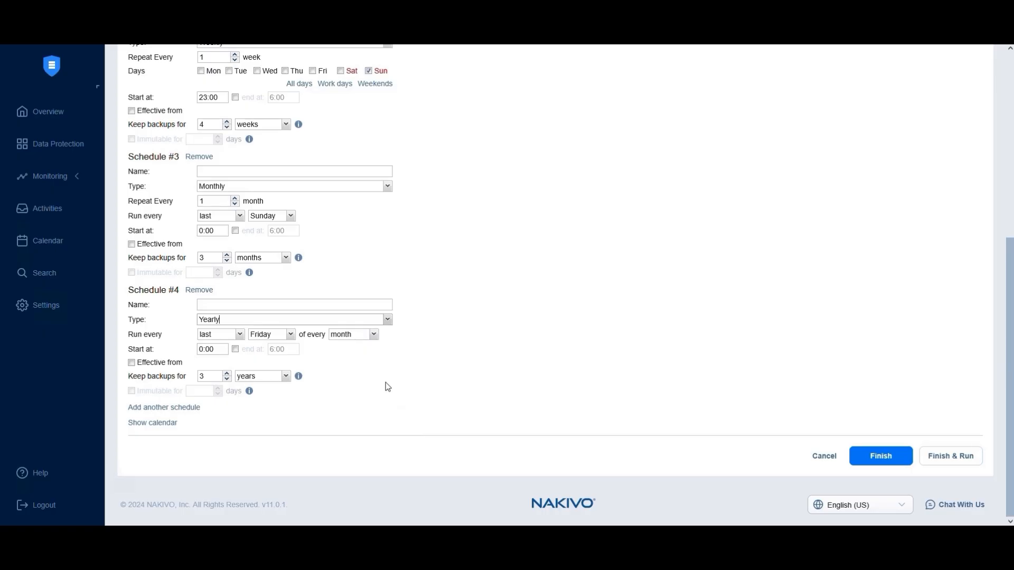
left_click(271, 334)
left_click(274, 420)
left_click(350, 336)
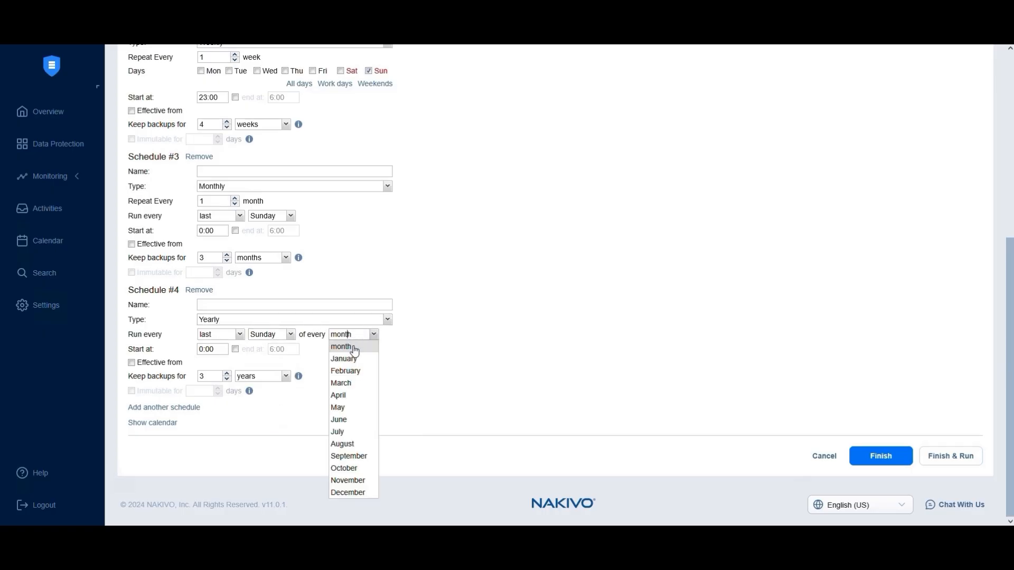
left_click(348, 493)
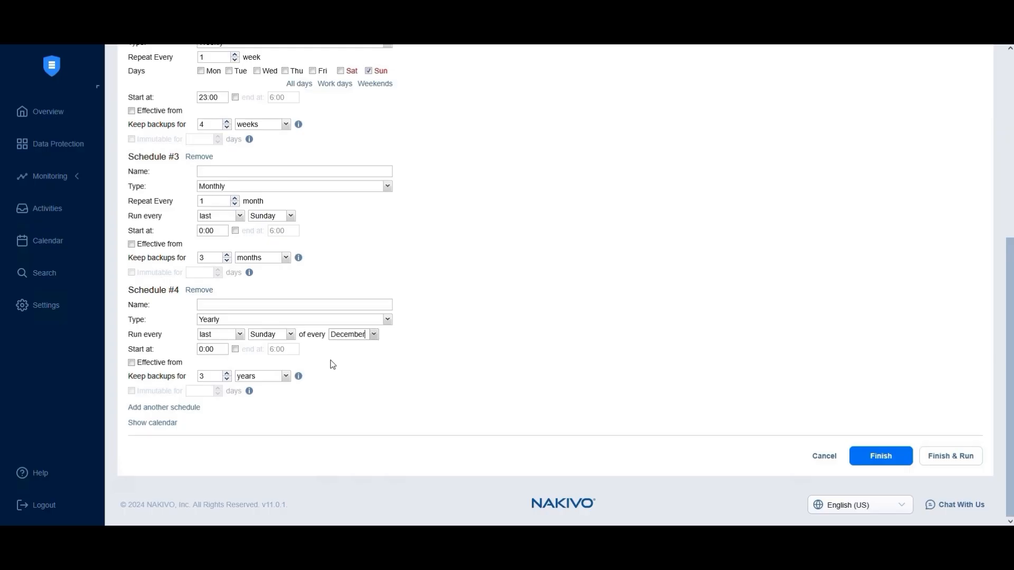
Set full backup creation to the last Sunday of the month in the job options, and cancel the new job
scroll(611, 324, "up", 10)
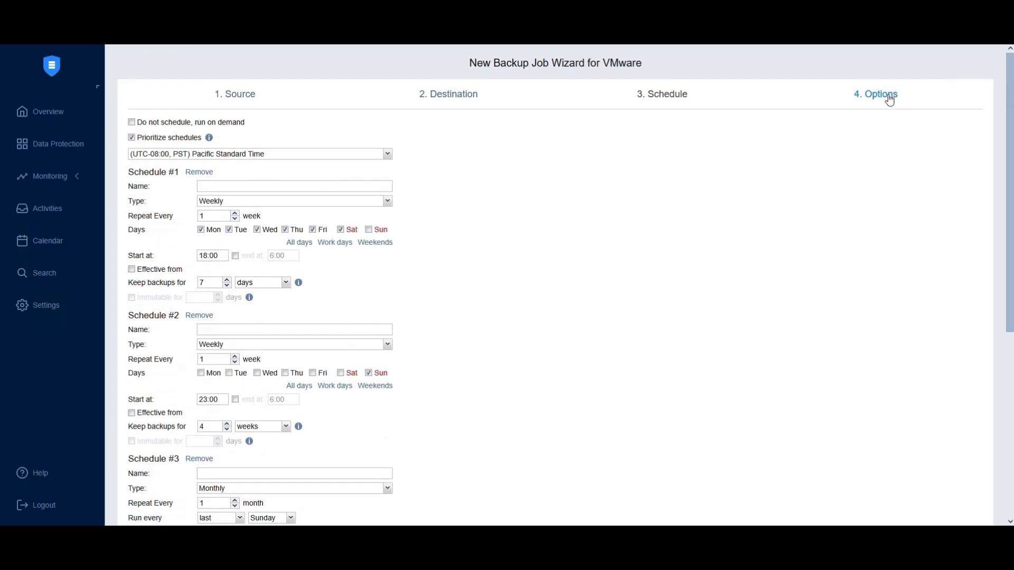
left_click(890, 100)
left_click(322, 315)
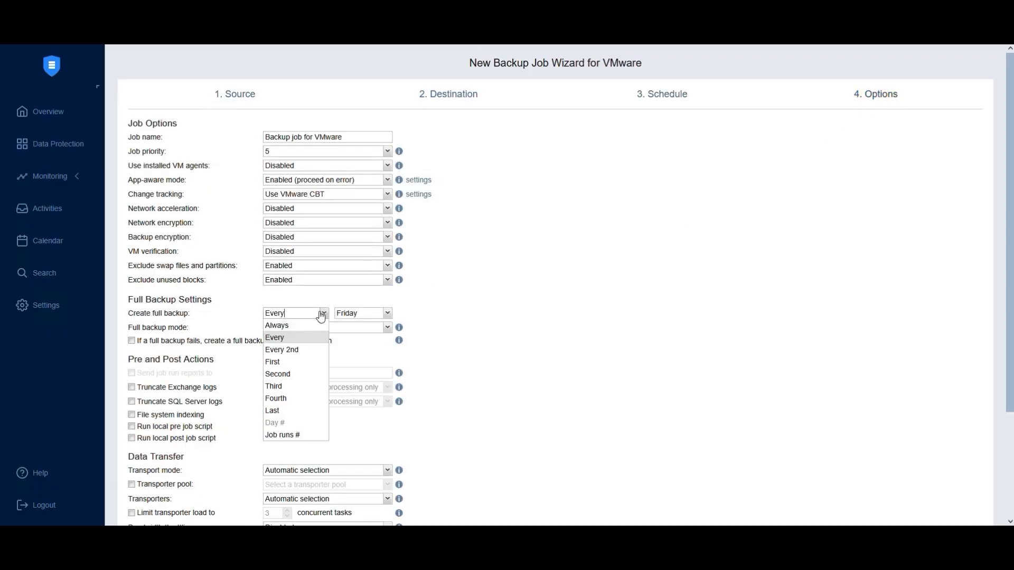
left_click(290, 412)
left_click(375, 315)
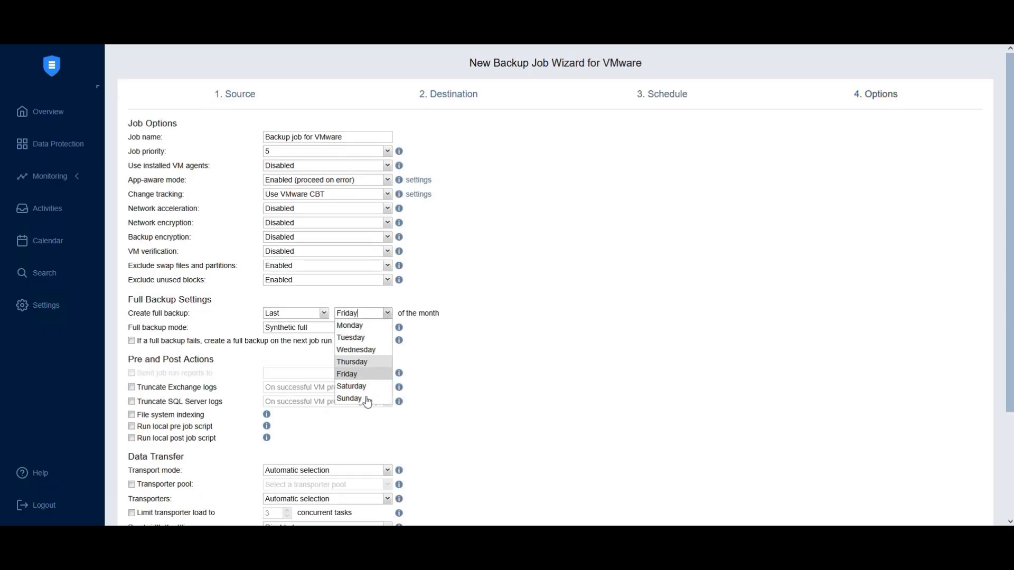
left_click(368, 400)
scroll(806, 433, "down", 3)
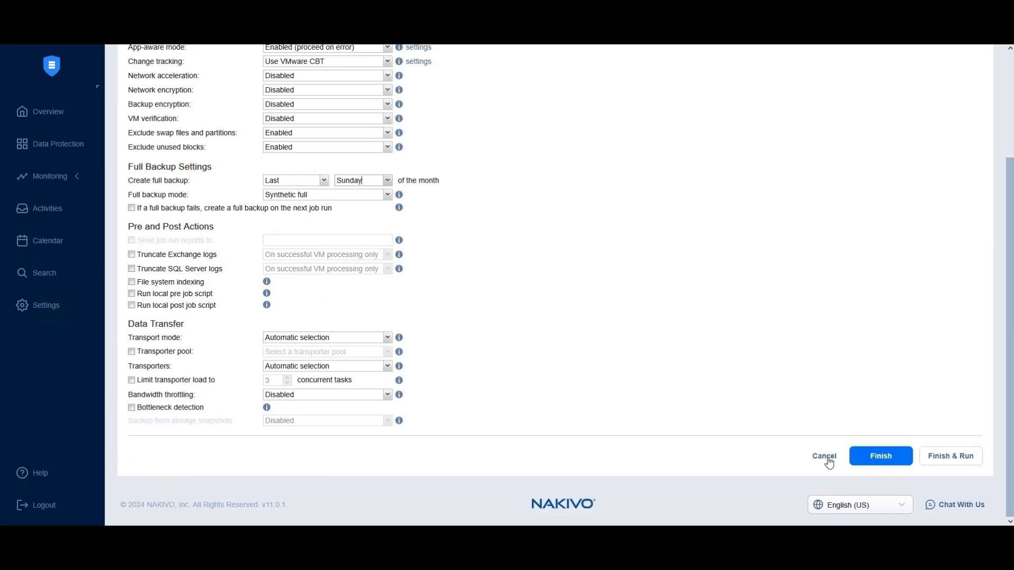
left_click(828, 457)
left_click(827, 424)
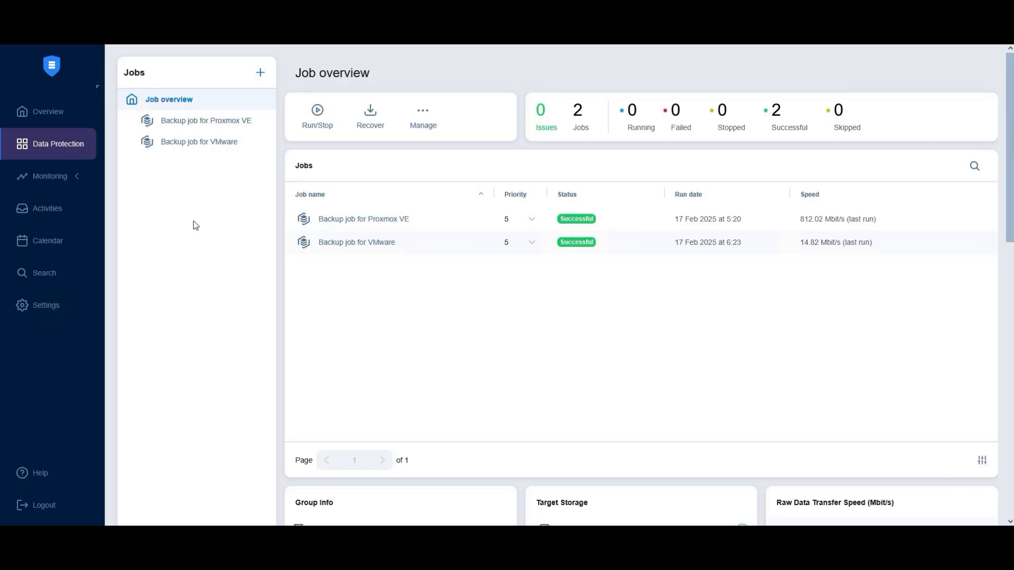
Start a new backup copy job and select the SE-Workshop-Ubuntu backup from the Proxmox VE job as its source
left_click(259, 73)
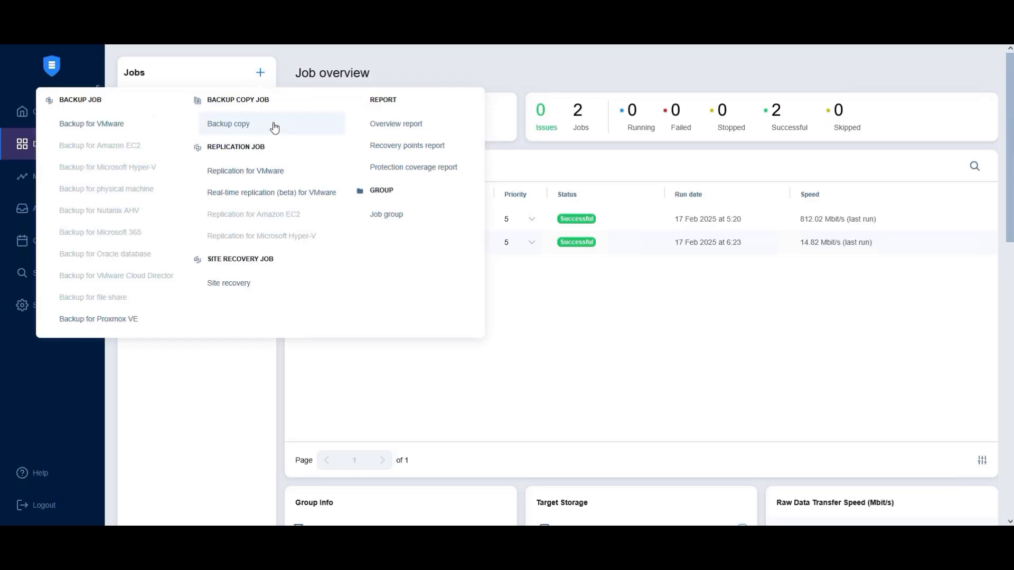
left_click(274, 127)
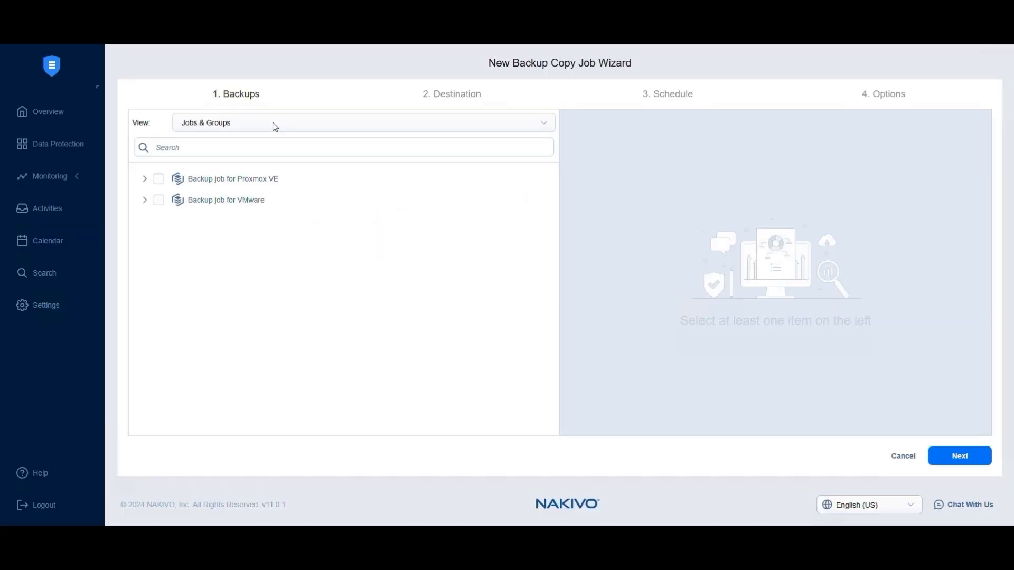
left_click(144, 178)
left_click(176, 203)
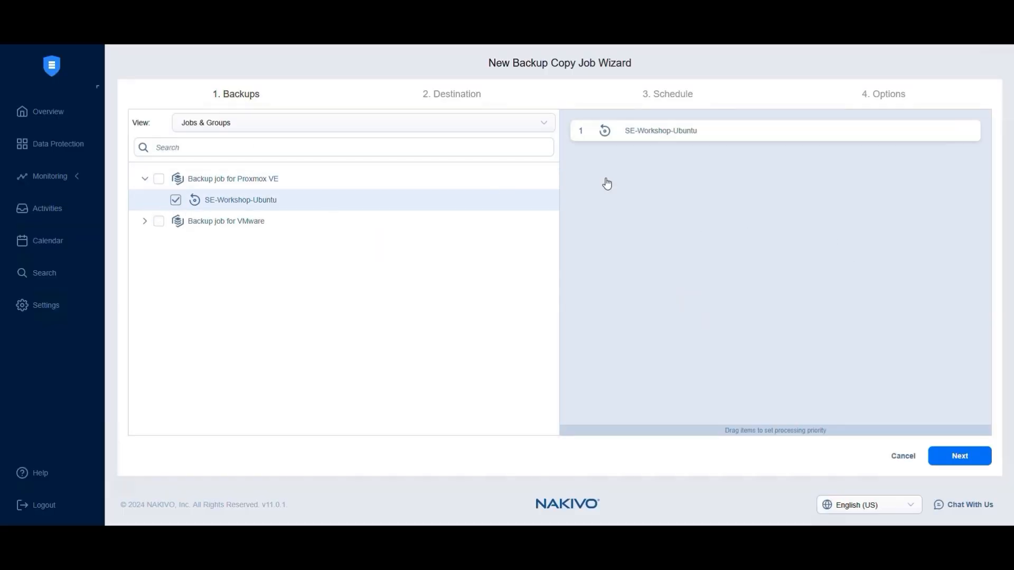
left_click(965, 463)
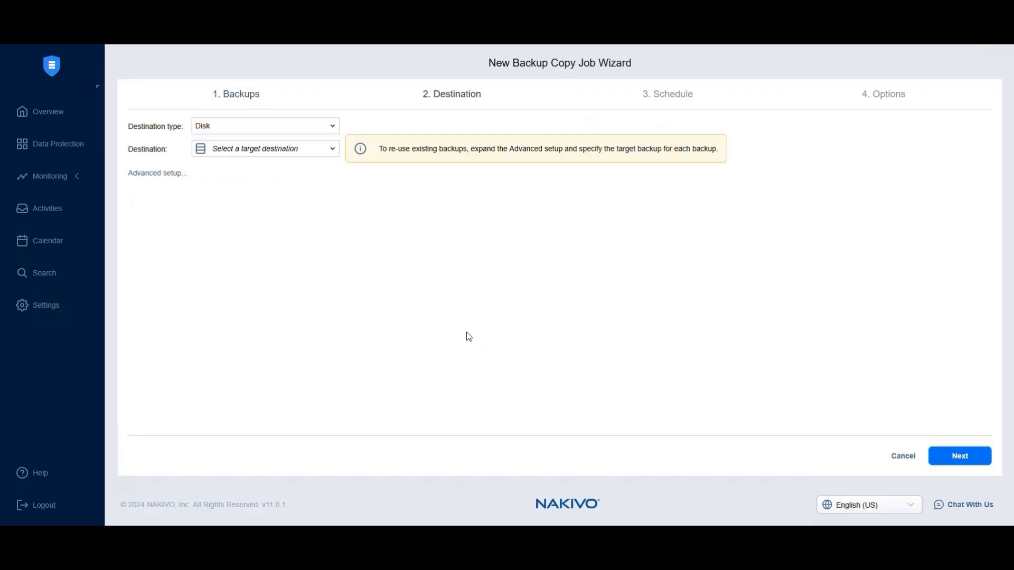
Set the backup copy's destination to Wasabi and proceed with the default schedule to the job options
left_click(200, 149)
left_click(233, 244)
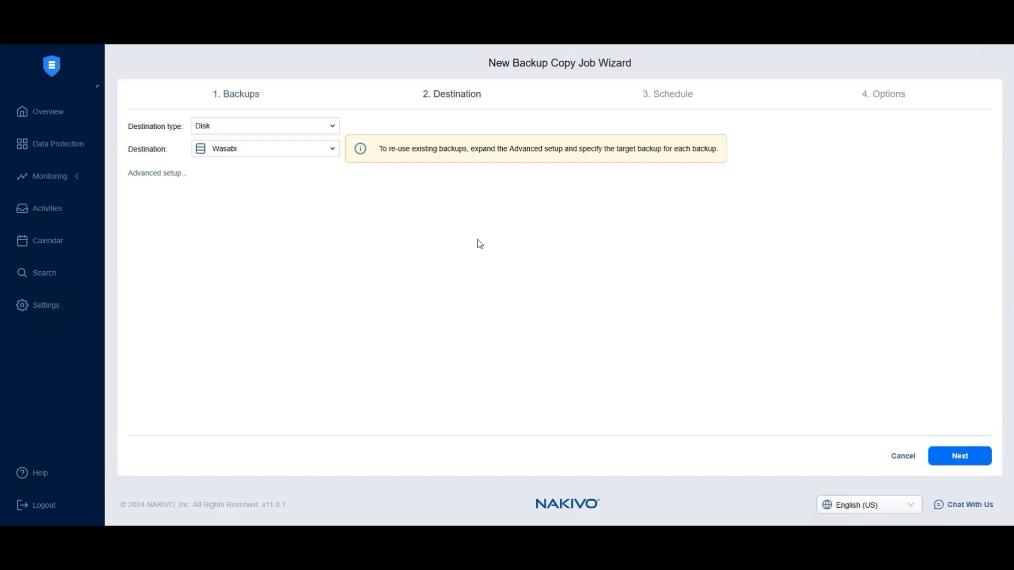
left_click(954, 462)
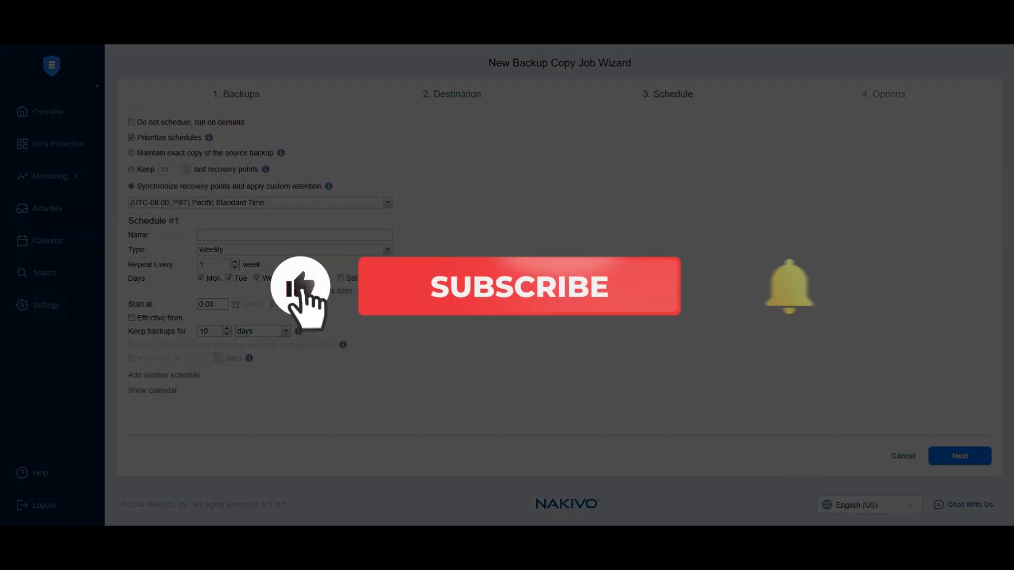
left_click(967, 459)
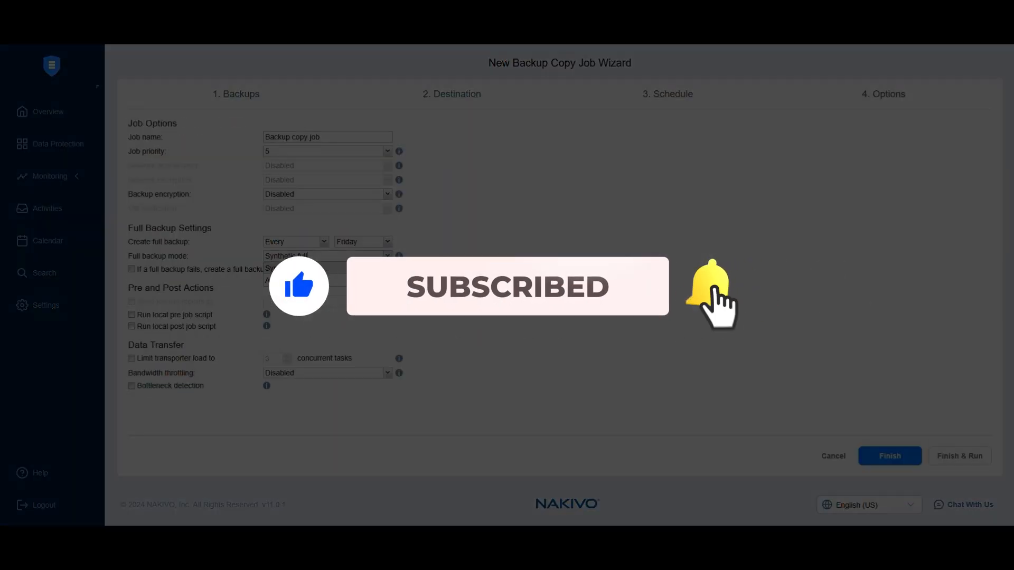